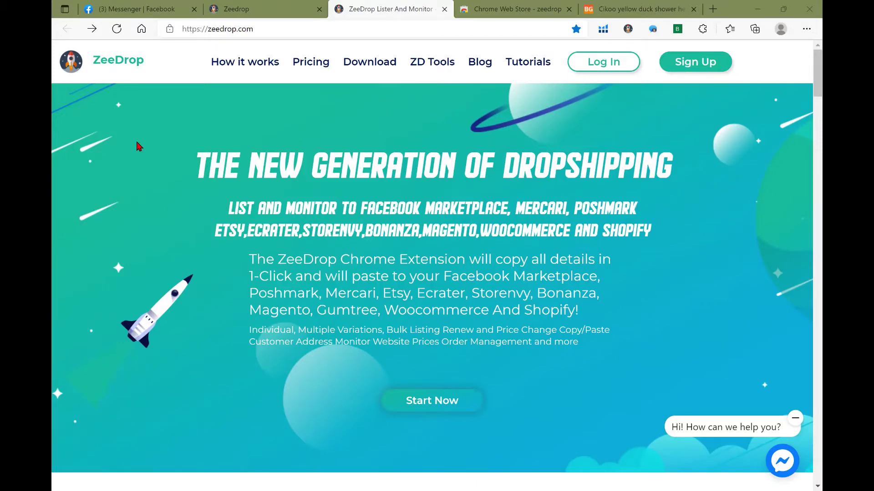
# - View the ZeeDrop profile settings, then bring up the Chrome Web Store zeedrop results
pyautogui.click(236, 9)
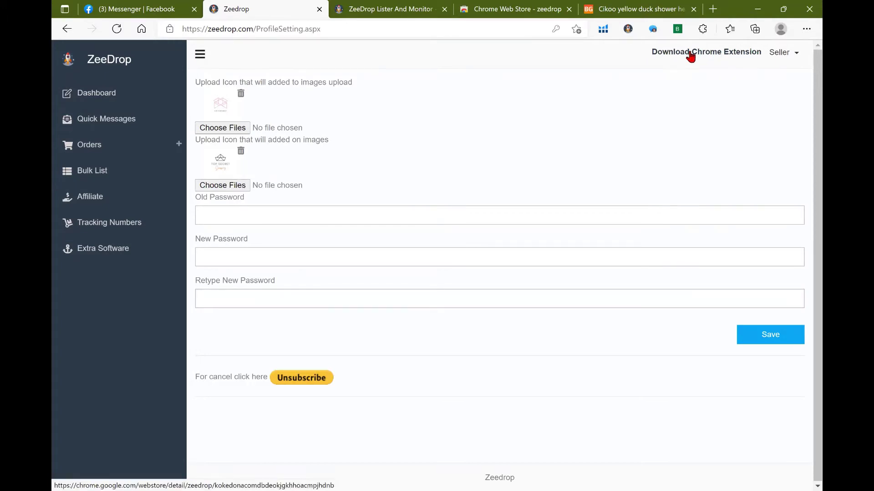
pyautogui.click(514, 9)
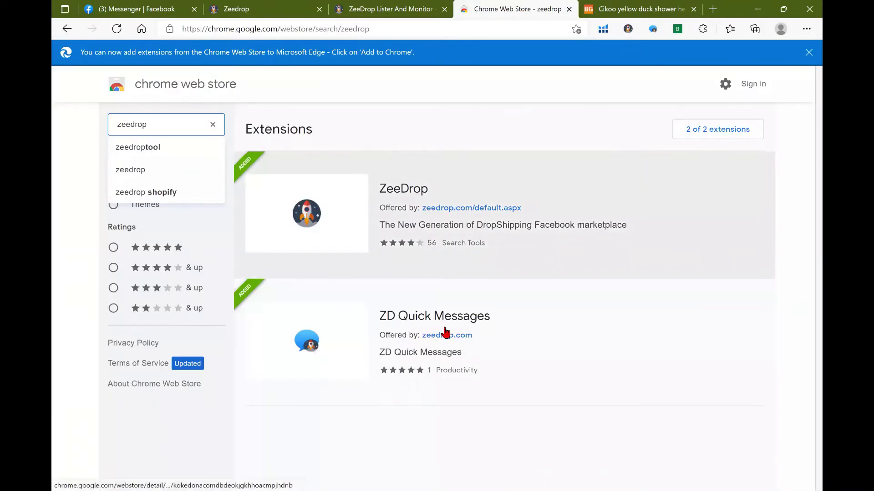
# - Switch back to the ZeeDrop profile settings tab with Ctrl+2
pyautogui.hotkey('ctrl', '2')
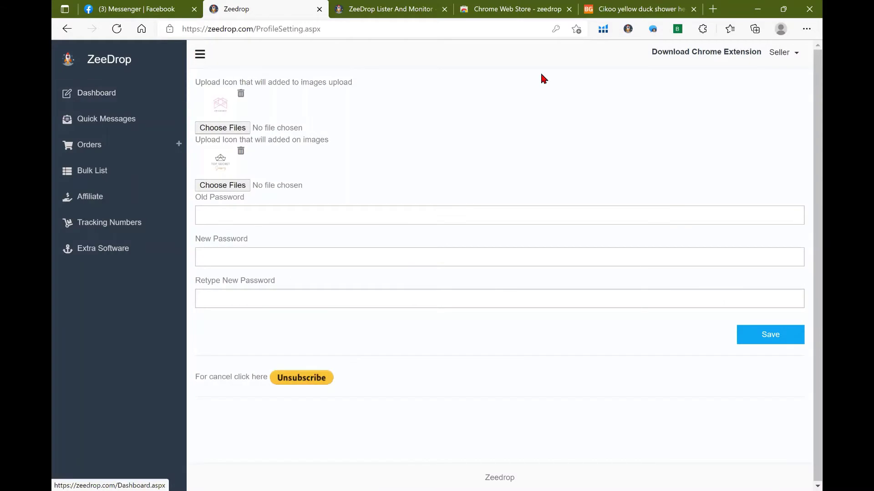
# - Upload the Top Secret Shopping logo from Downloads as the first image icon, then reload
pyautogui.click(800, 53)
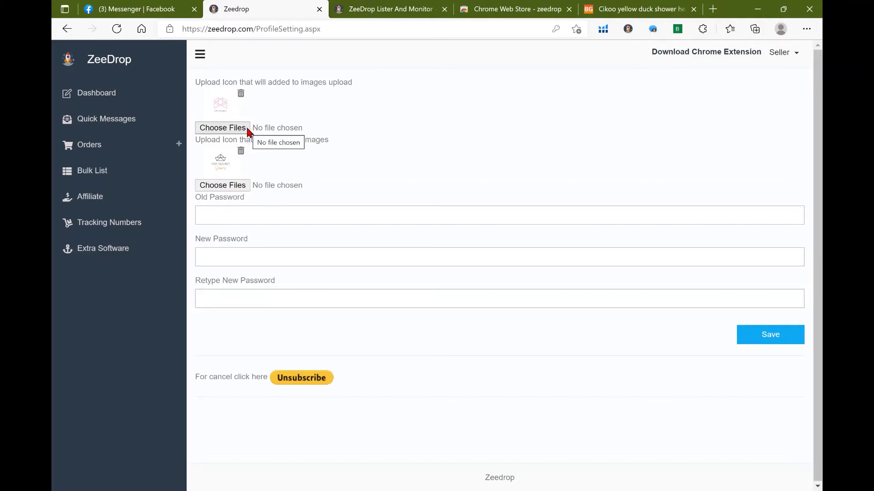
pyautogui.click(248, 131)
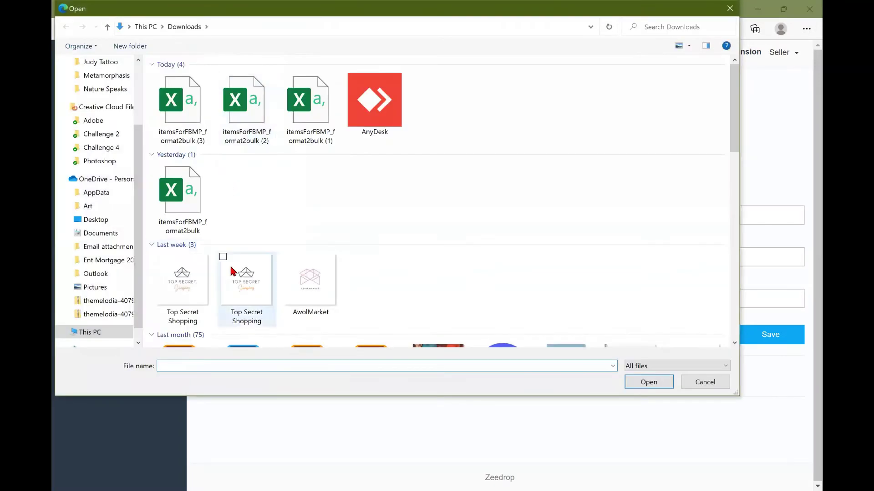
pyautogui.click(194, 290)
pyautogui.click(660, 388)
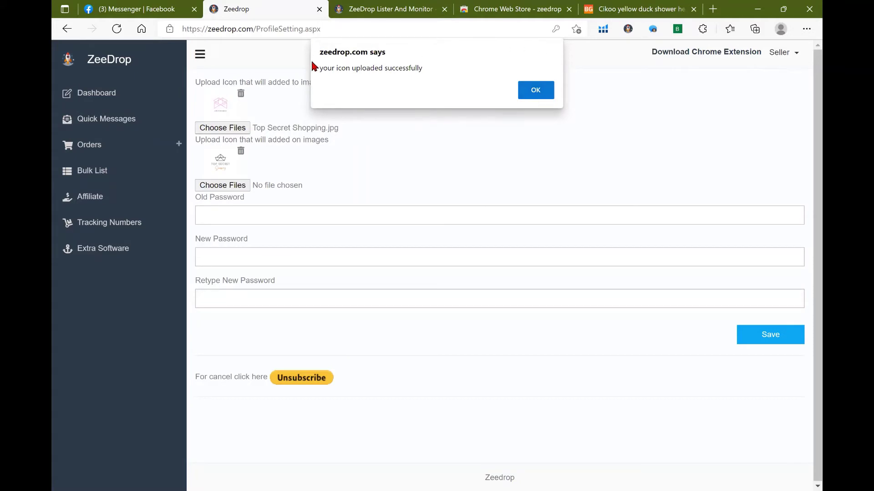
pyautogui.click(542, 92)
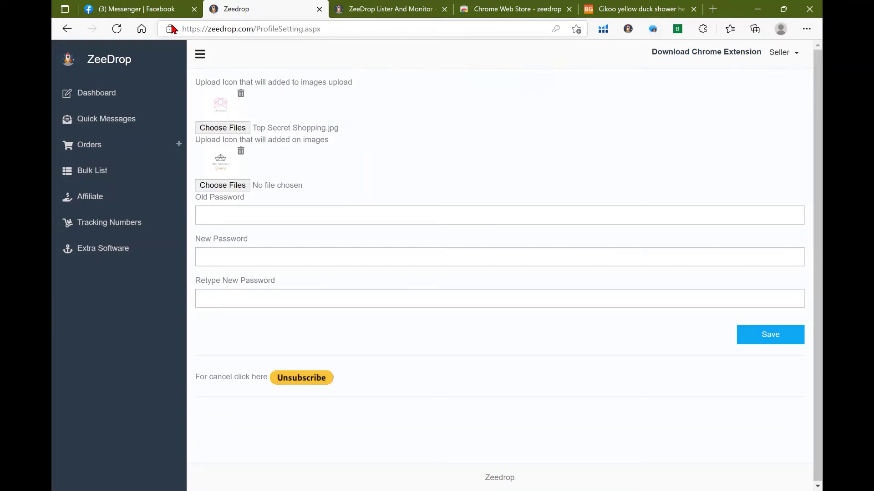
pyautogui.click(117, 30)
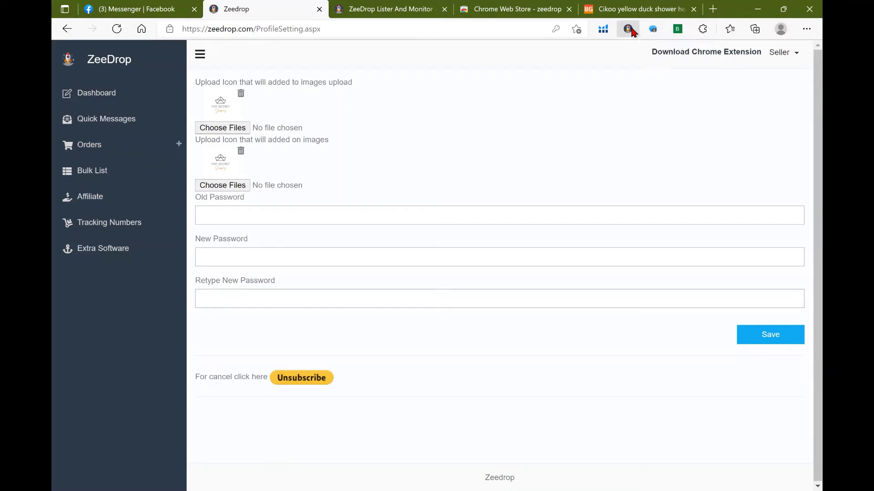
pyautogui.click(628, 29)
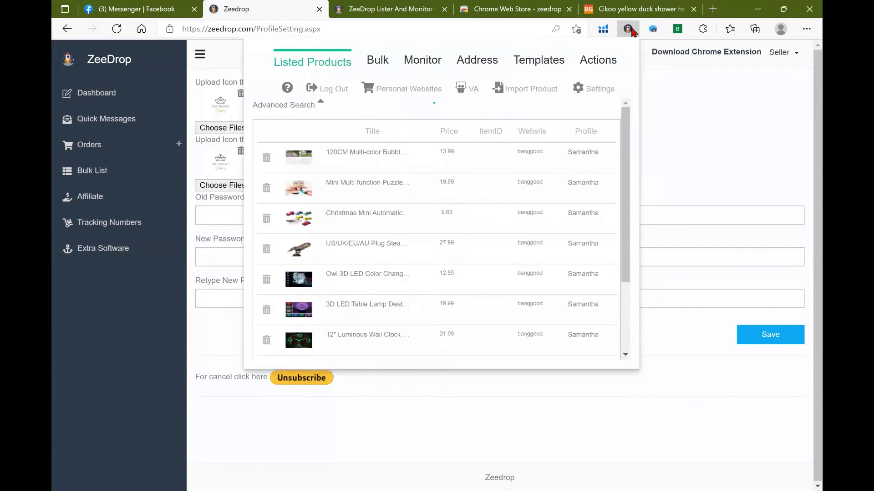
pyautogui.click(597, 90)
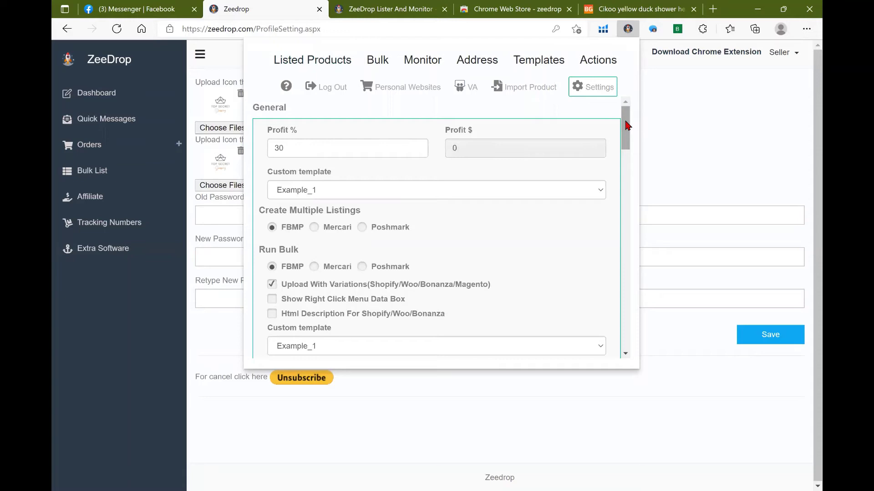
pyautogui.moveTo(625, 125); pyautogui.dragTo(626, 158)
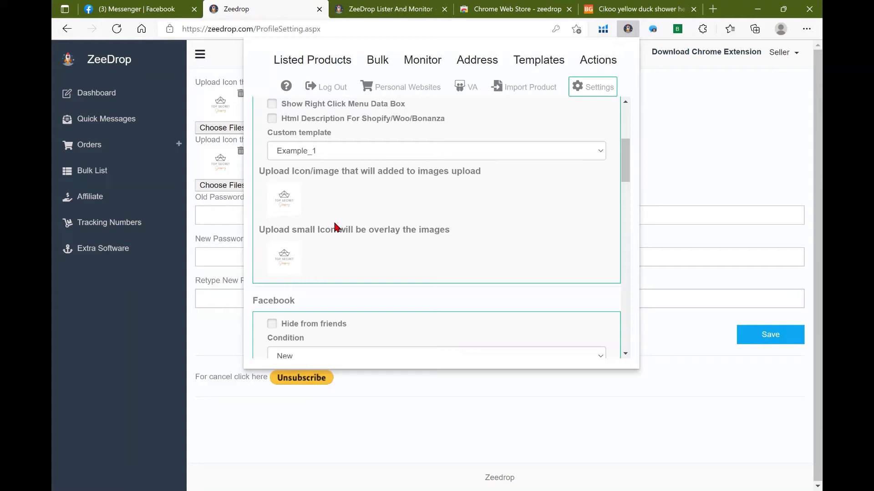
# - Close the extension panel and scroll down the Cikoo Yellow Duck Shower Head product page
pyautogui.click(630, 28)
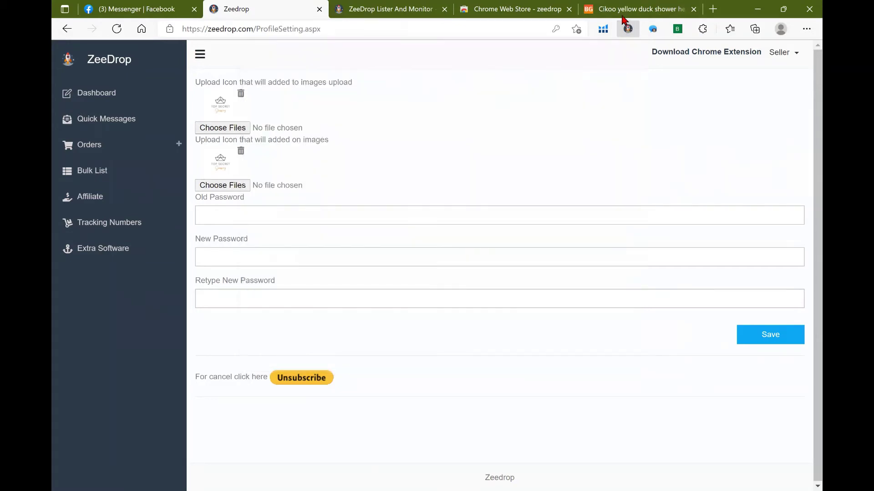
pyautogui.click(621, 9)
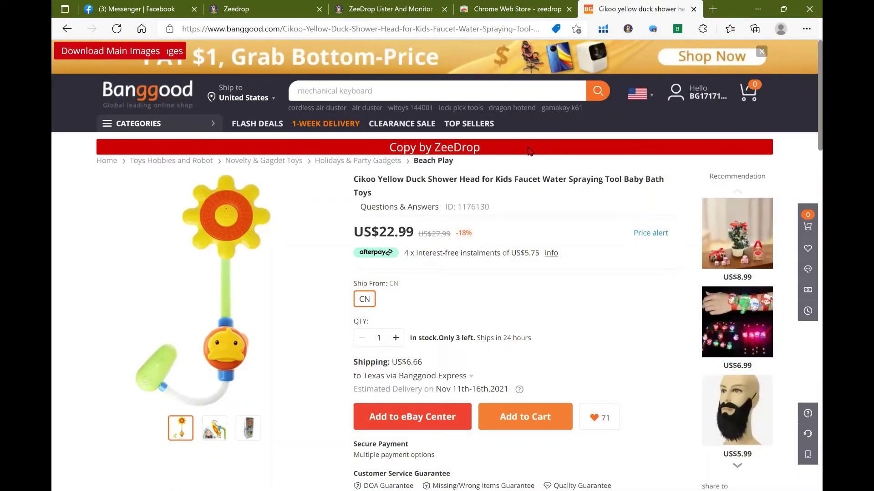
pyautogui.scroll(-10, 527, 146)
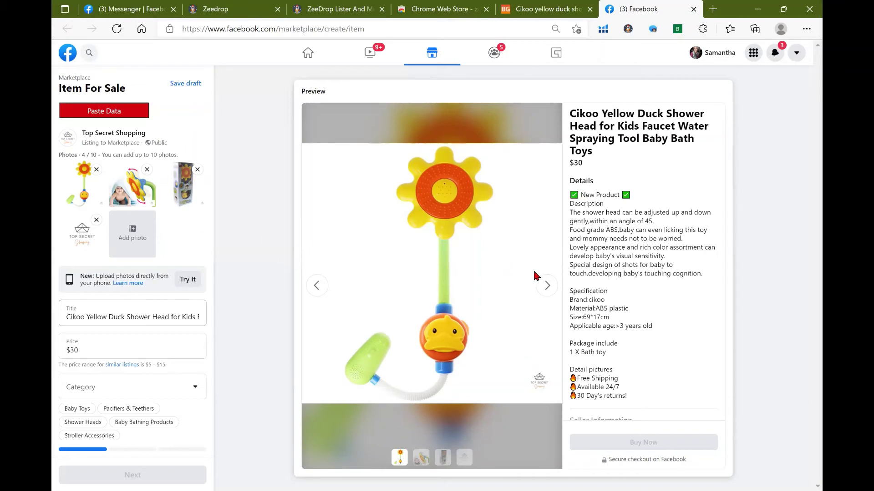
# - Page through the listing preview photos, past the box photo, to the logo image
pyautogui.click(548, 284)
pyautogui.click(548, 284)
pyautogui.click(548, 284)
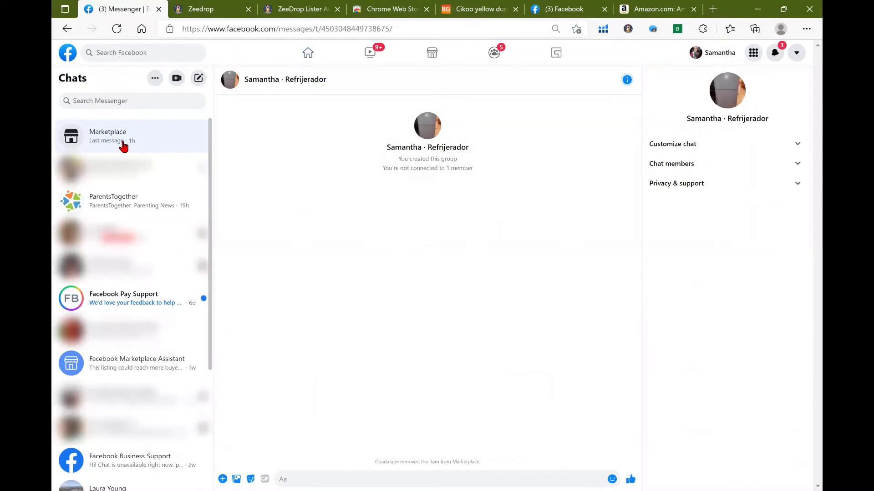
# - Load and save 'Thank your for your support!' in ZeeDrop's Quick Messages
pyautogui.click(202, 5)
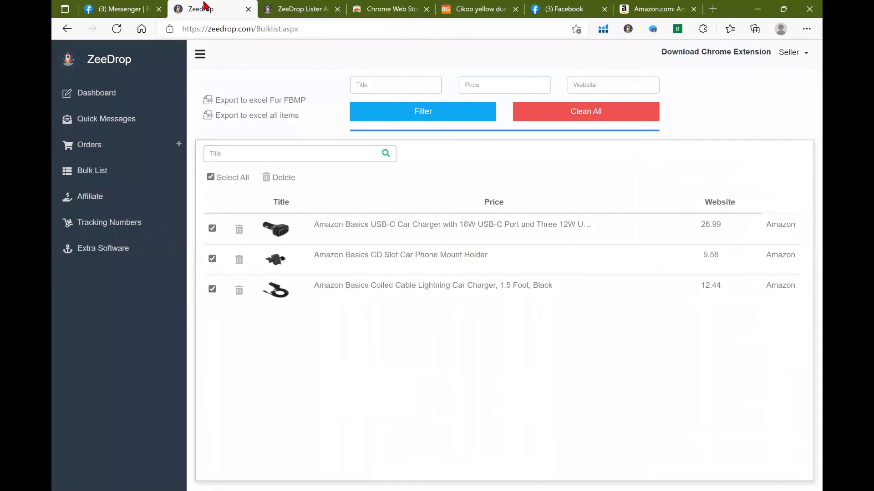
pyautogui.click(131, 118)
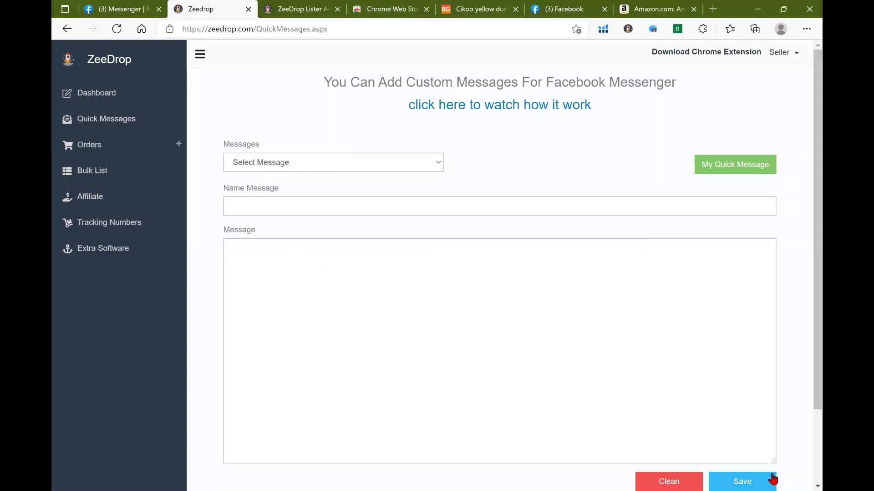
pyautogui.click(439, 167)
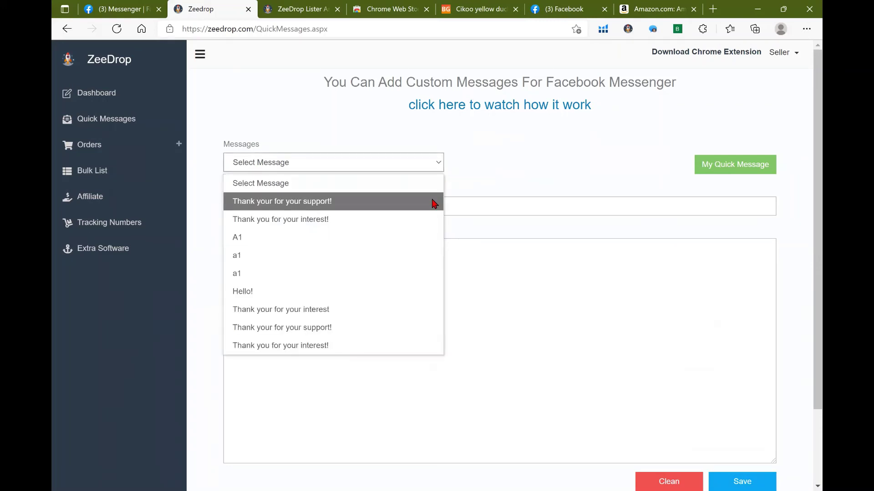
pyautogui.click(434, 203)
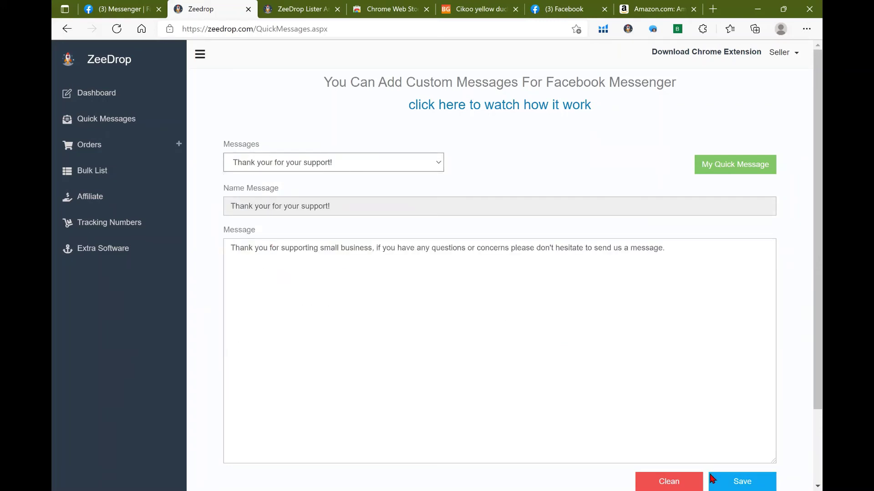
pyautogui.click(753, 479)
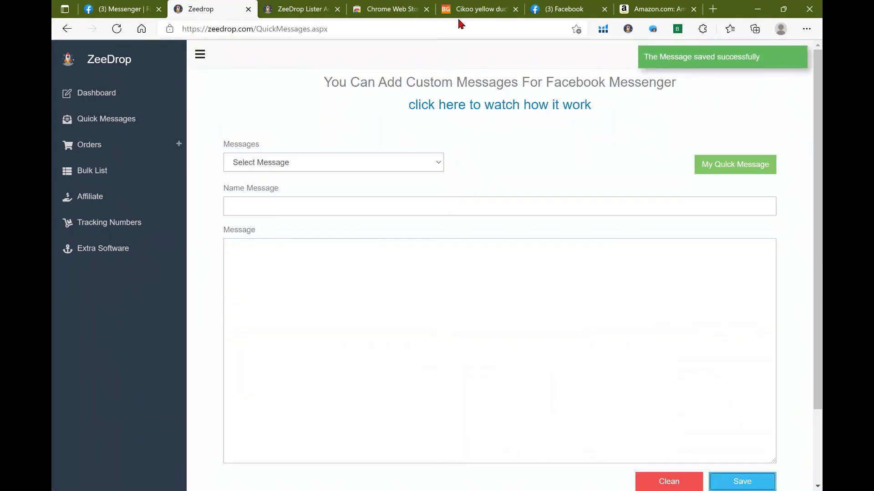
pyautogui.click(118, 5)
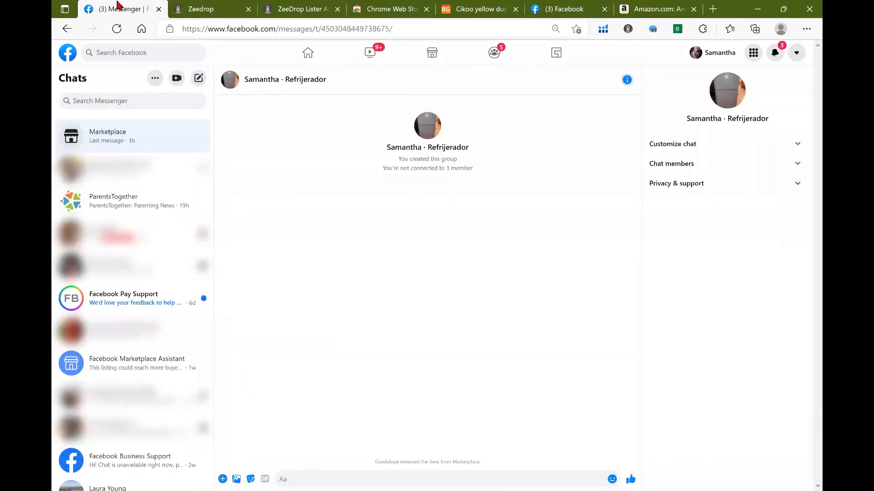
# - Reload the chat, then insert and send the 'Thank your for your support!' quick message
pyautogui.click(116, 28)
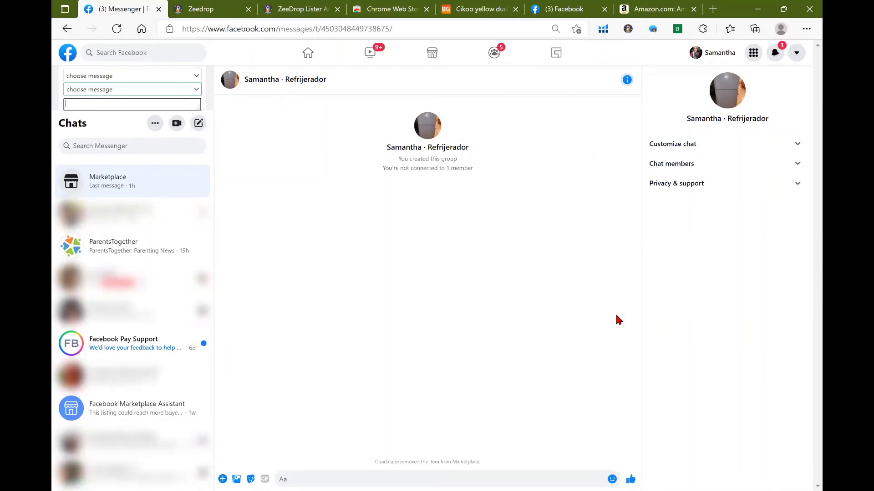
pyautogui.click(200, 77)
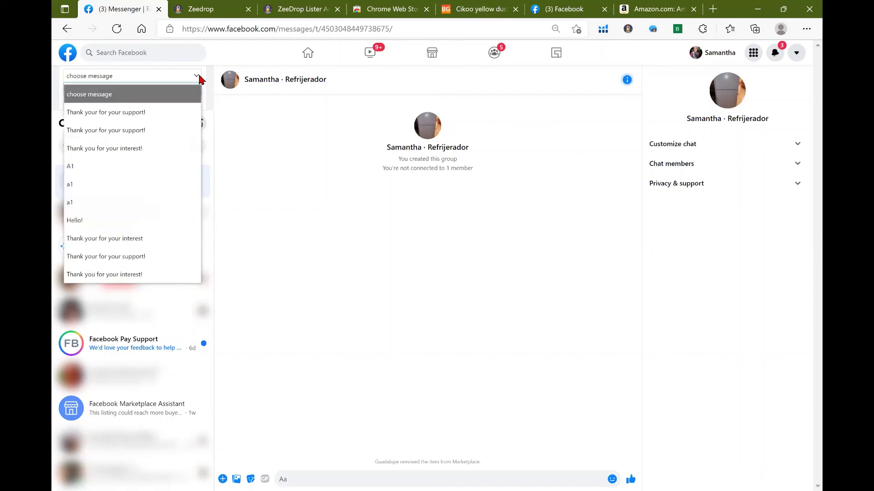
pyautogui.click(180, 117)
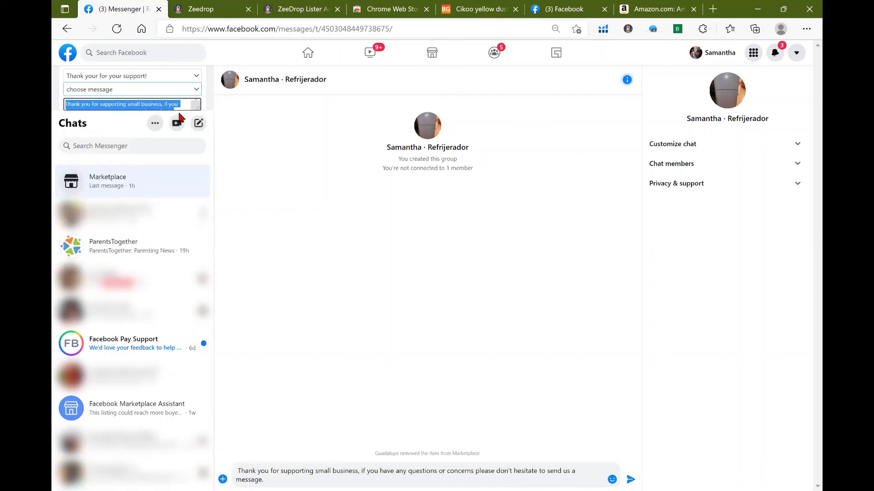
pyautogui.press('Return')
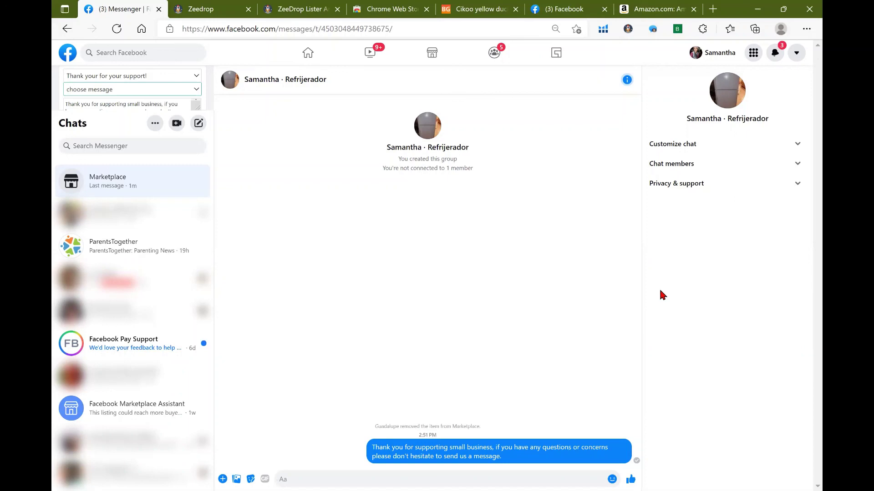
# - Switch to the ZeeDrop Lister And Monitor tab and scroll back to the top
pyautogui.hotkey('ctrl', '3')
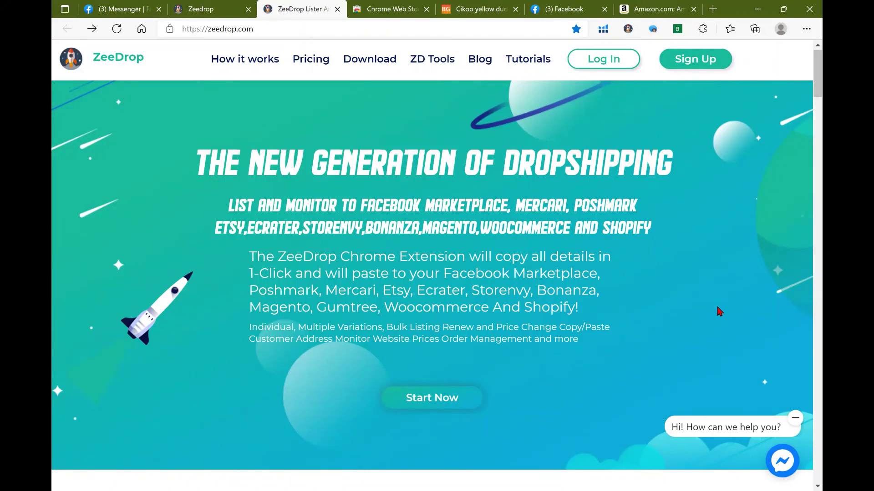
pyautogui.scroll(1, 748, 148)
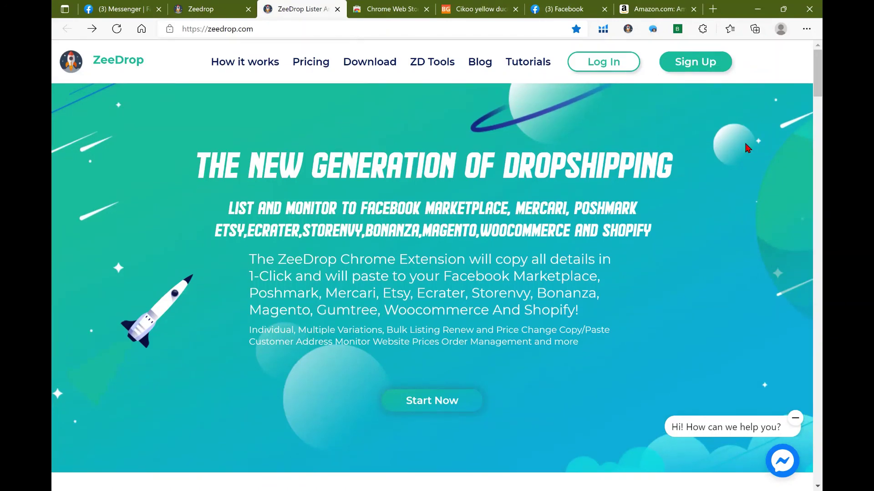